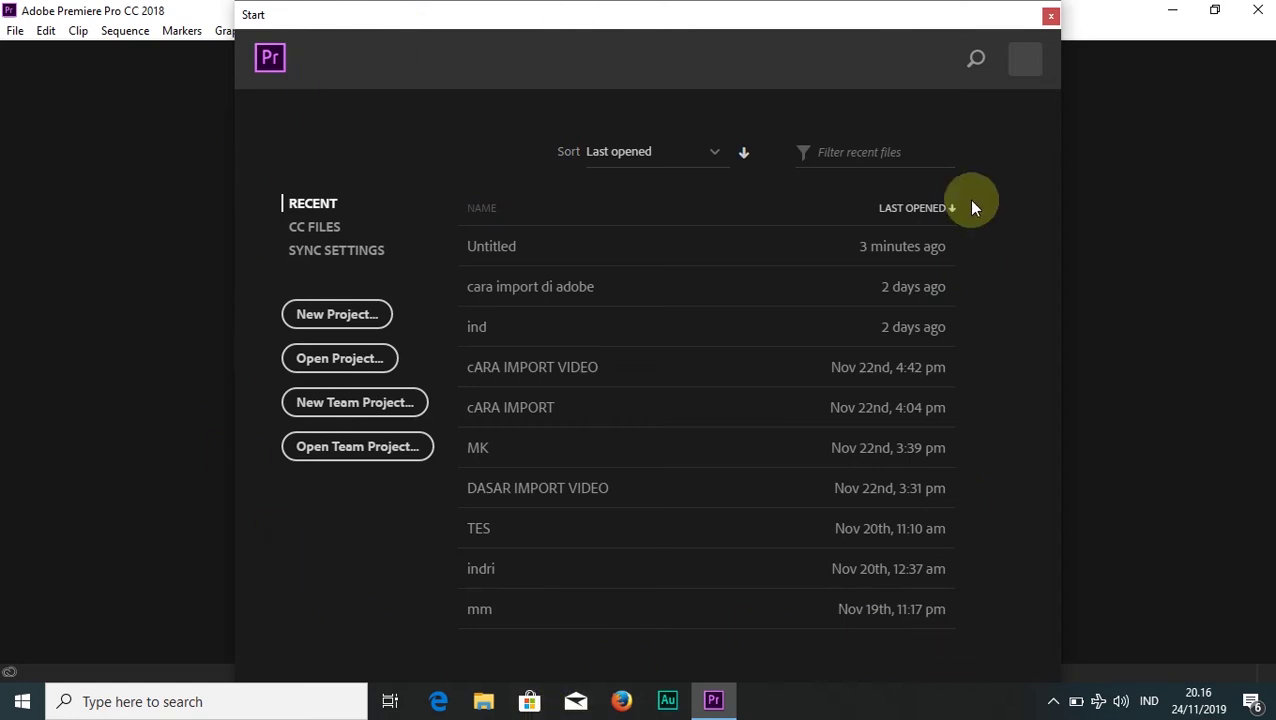
Create a new Premiere project named 'import' in D:\indri\adobe.
{"action": "mouse_move", "coordinate": [845, 8]}
{"action": "left_click", "coordinate": [372, 314]}
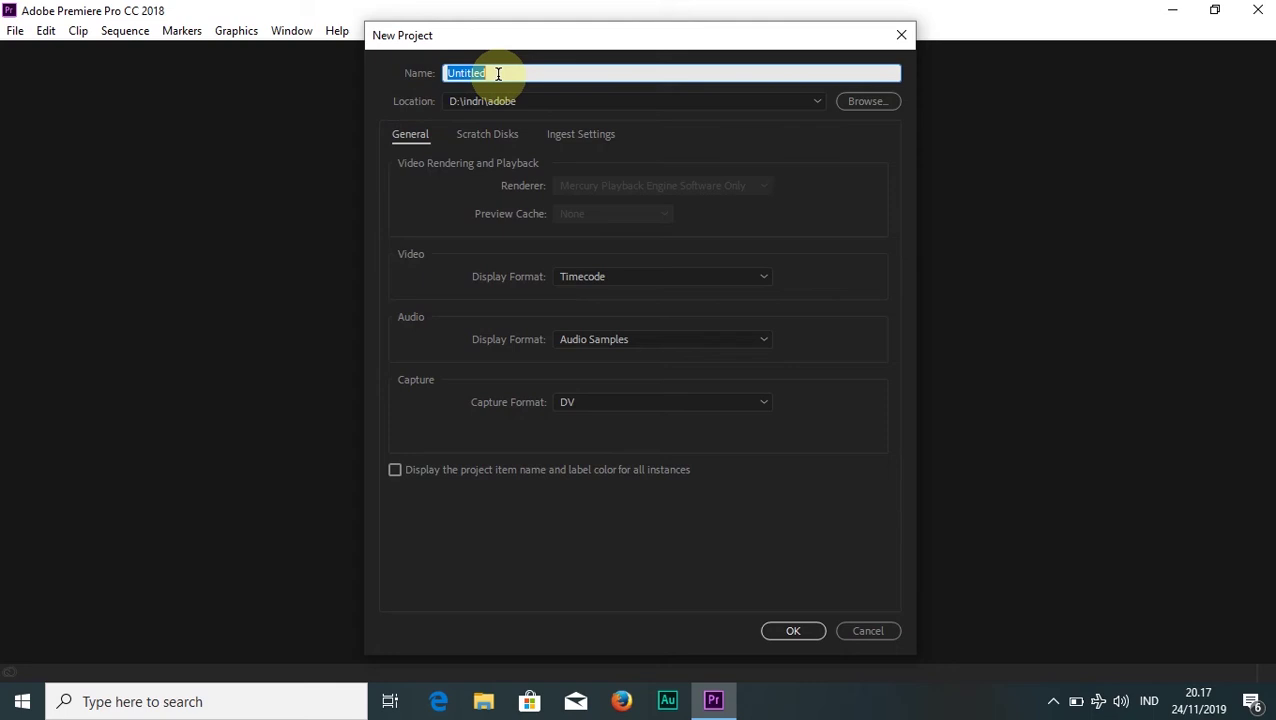
{"action": "key", "text": "BackSpace"}
{"action": "type", "text": "impor"}
{"action": "type", "text": "t"}
{"action": "left_click", "coordinate": [778, 628]}
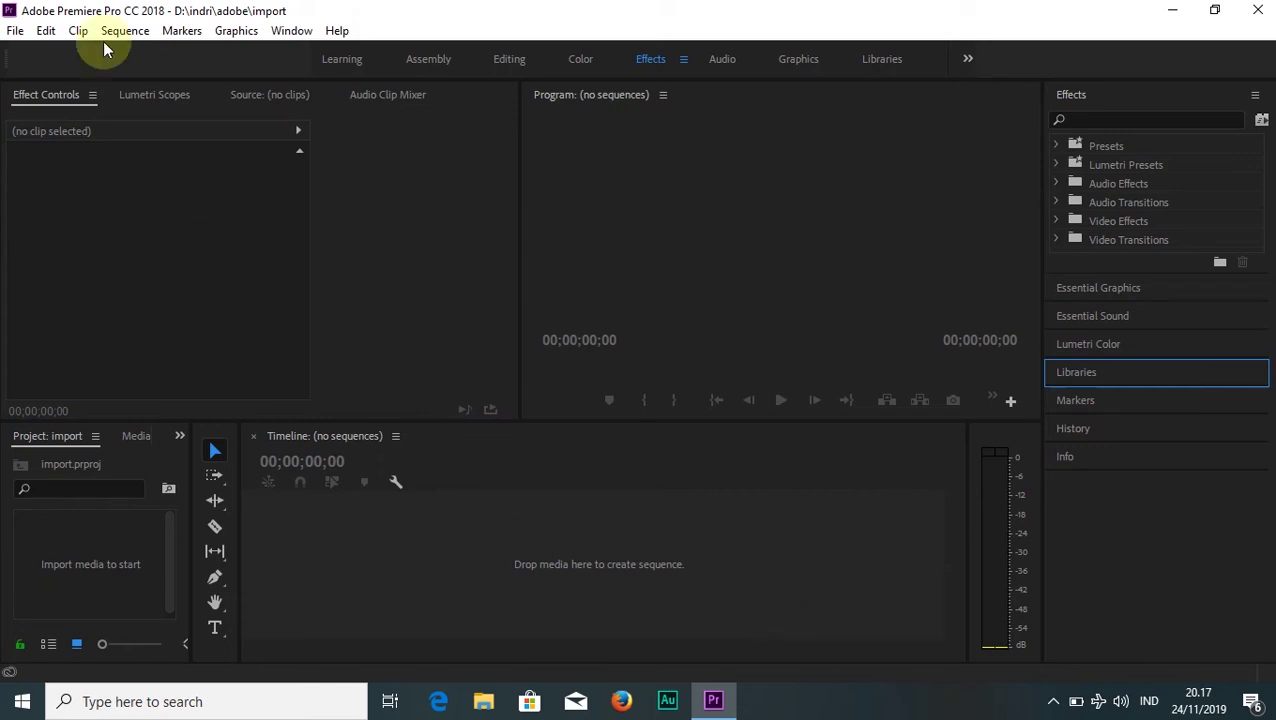
Create Sequence 01 from the Digital SLR 1080p preset DSLR 1080p25.
{"action": "left_click", "coordinate": [20, 32]}
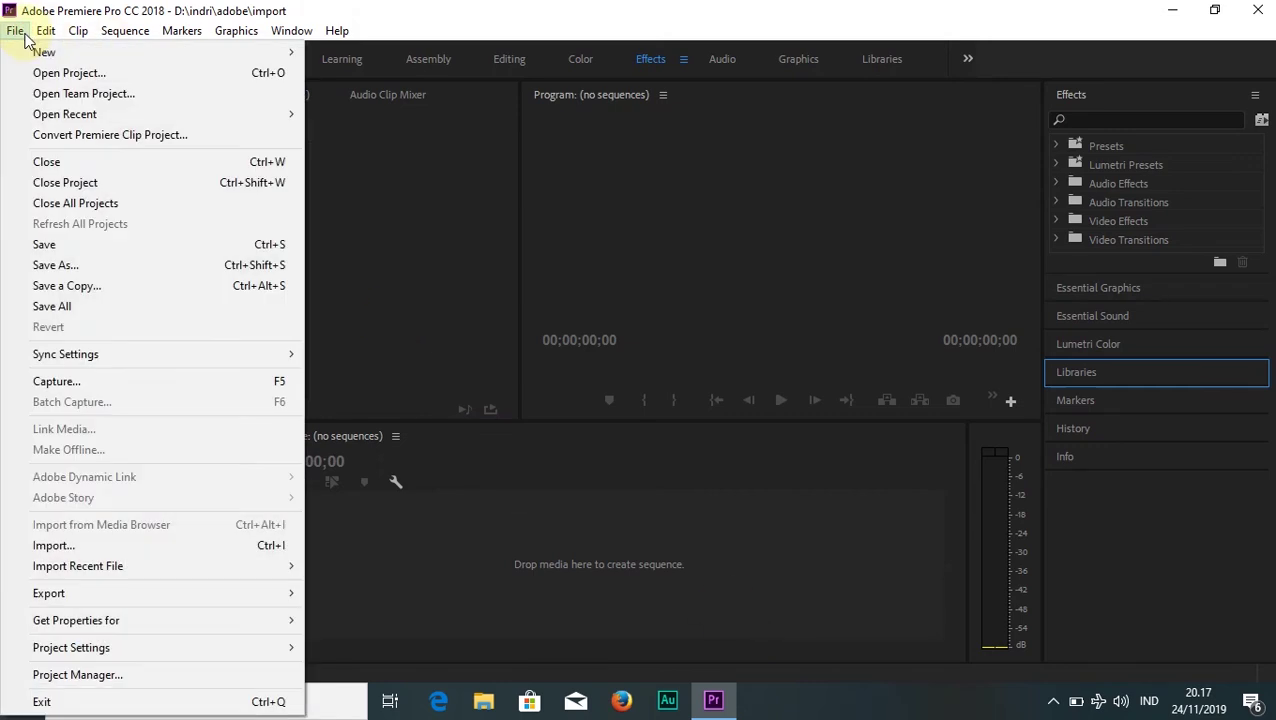
{"action": "mouse_move", "coordinate": [85, 52]}
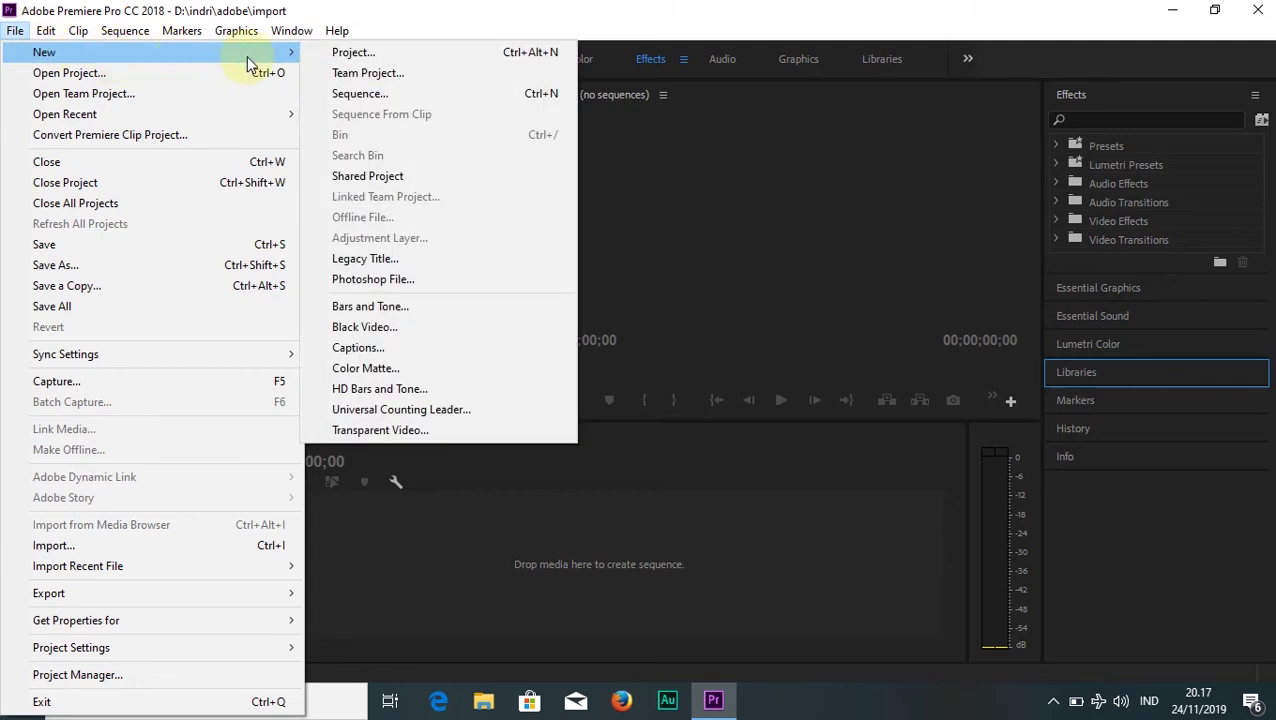
{"action": "left_click", "coordinate": [357, 96]}
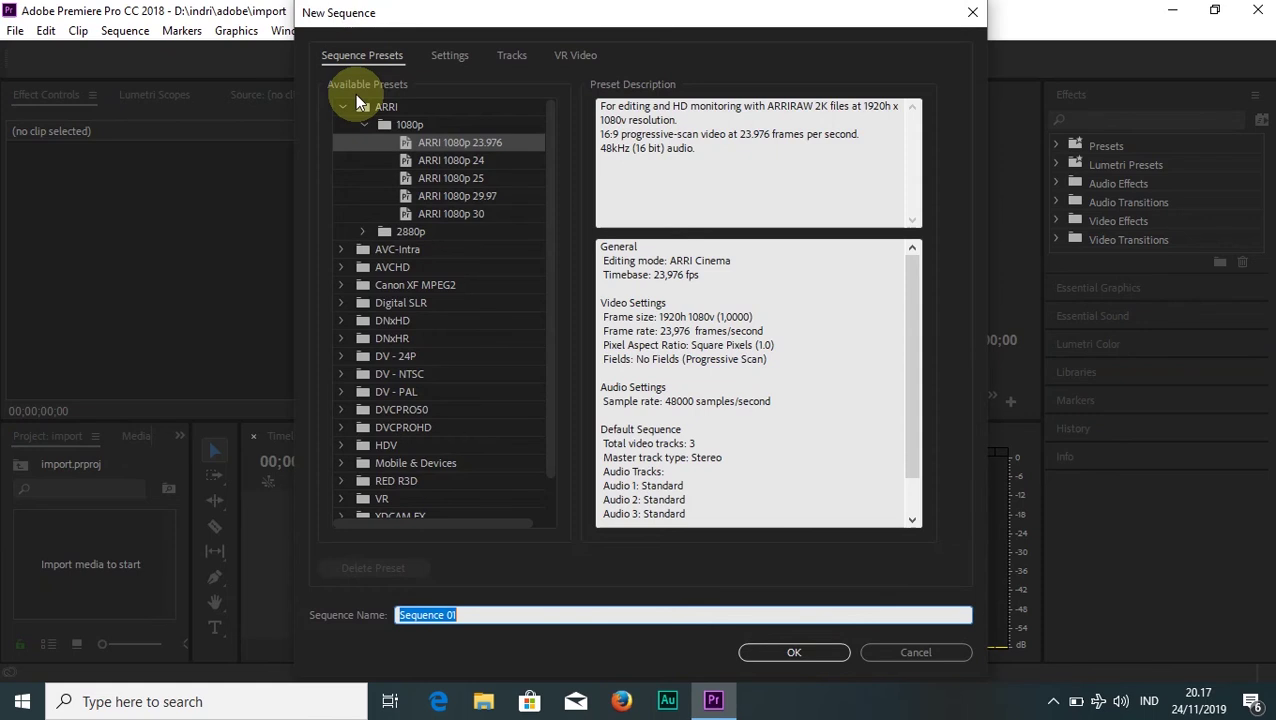
{"action": "left_click", "coordinate": [550, 167]}
{"action": "left_click_drag", "start_coordinate": [550, 167], "coordinate": [550, 210]}
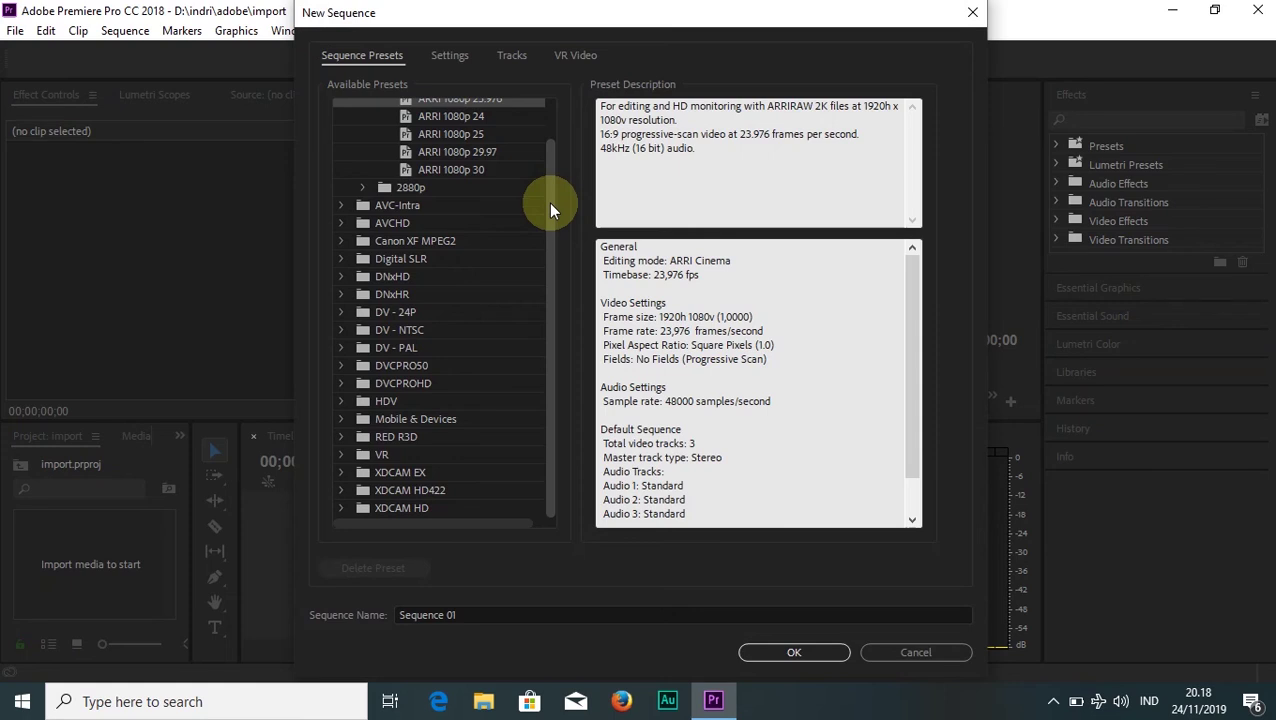
{"action": "left_click", "coordinate": [340, 258]}
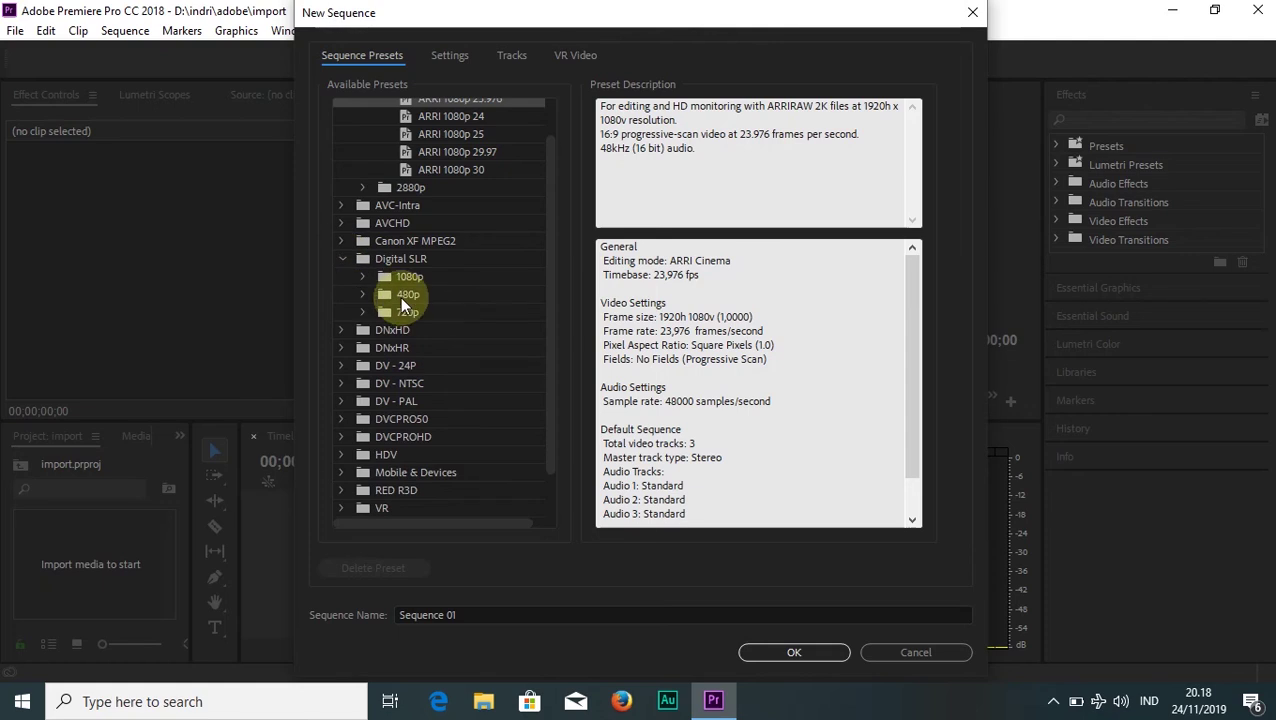
{"action": "left_click", "coordinate": [362, 276]}
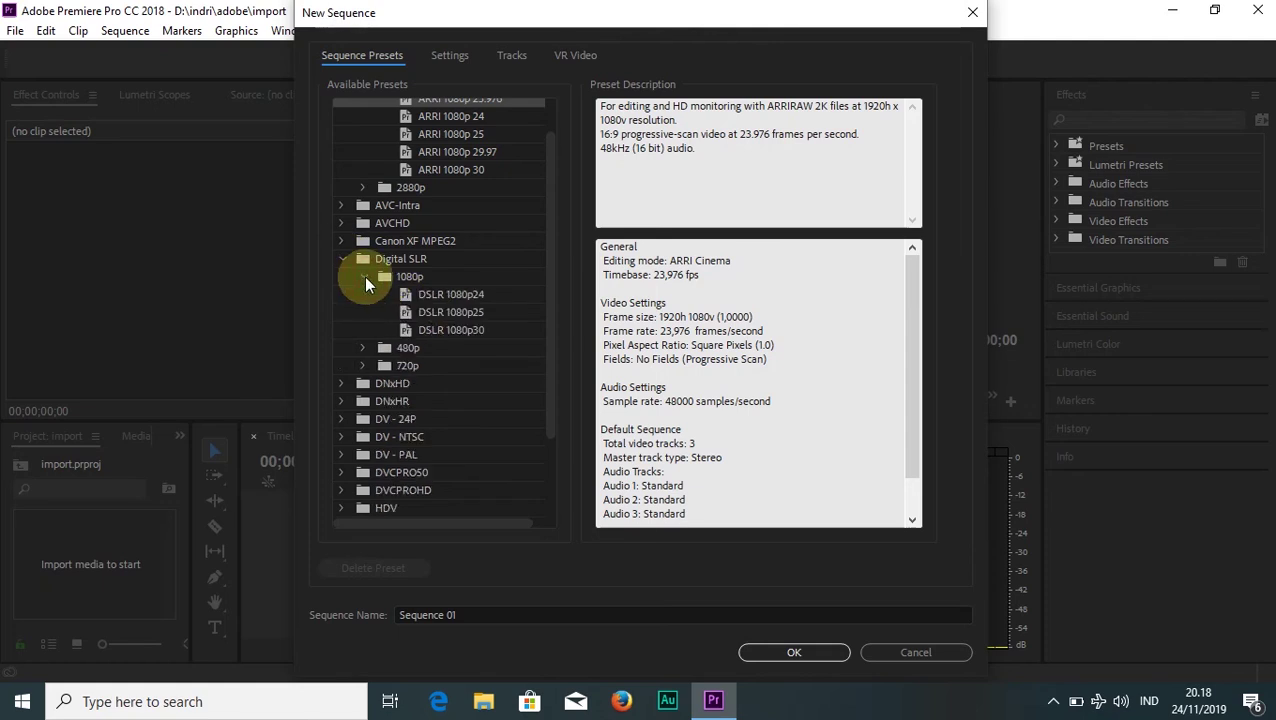
{"action": "left_click", "coordinate": [443, 316]}
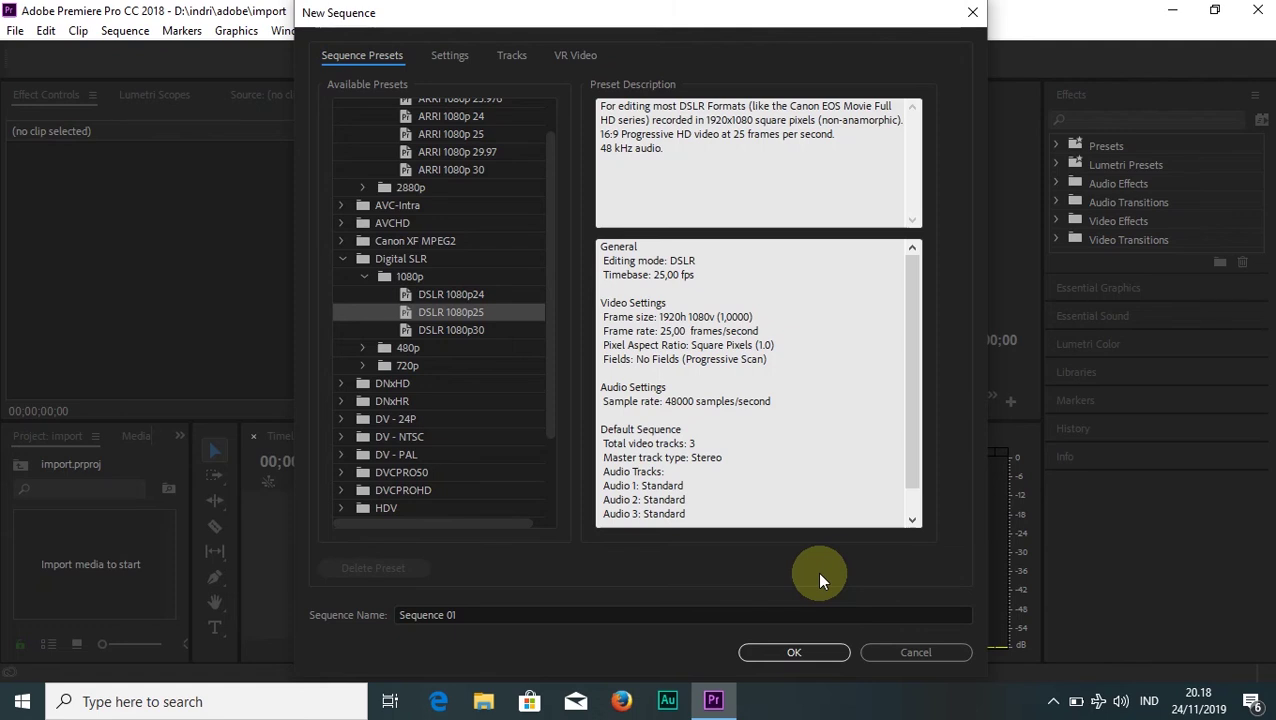
{"action": "left_click", "coordinate": [799, 651]}
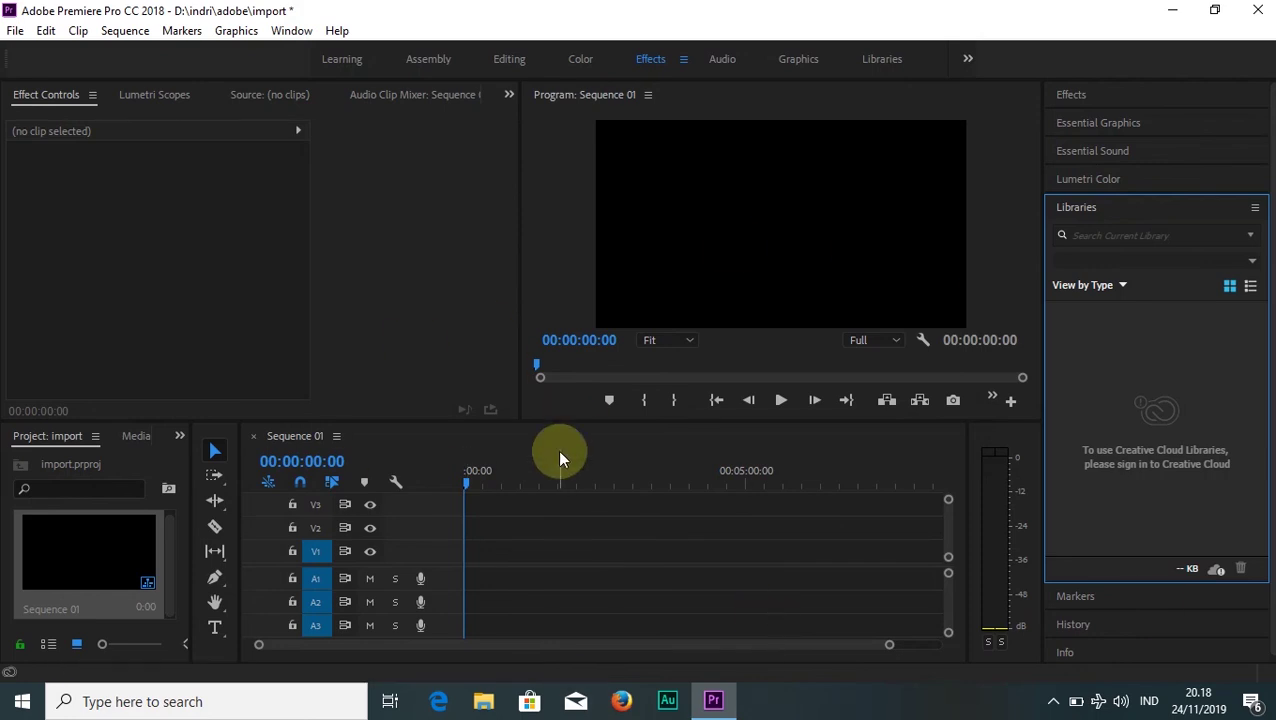
Switch to the Editing workspace and import clip sc 1 from D:\Video.
{"action": "left_click", "coordinate": [513, 62]}
{"action": "key", "text": "Return"}
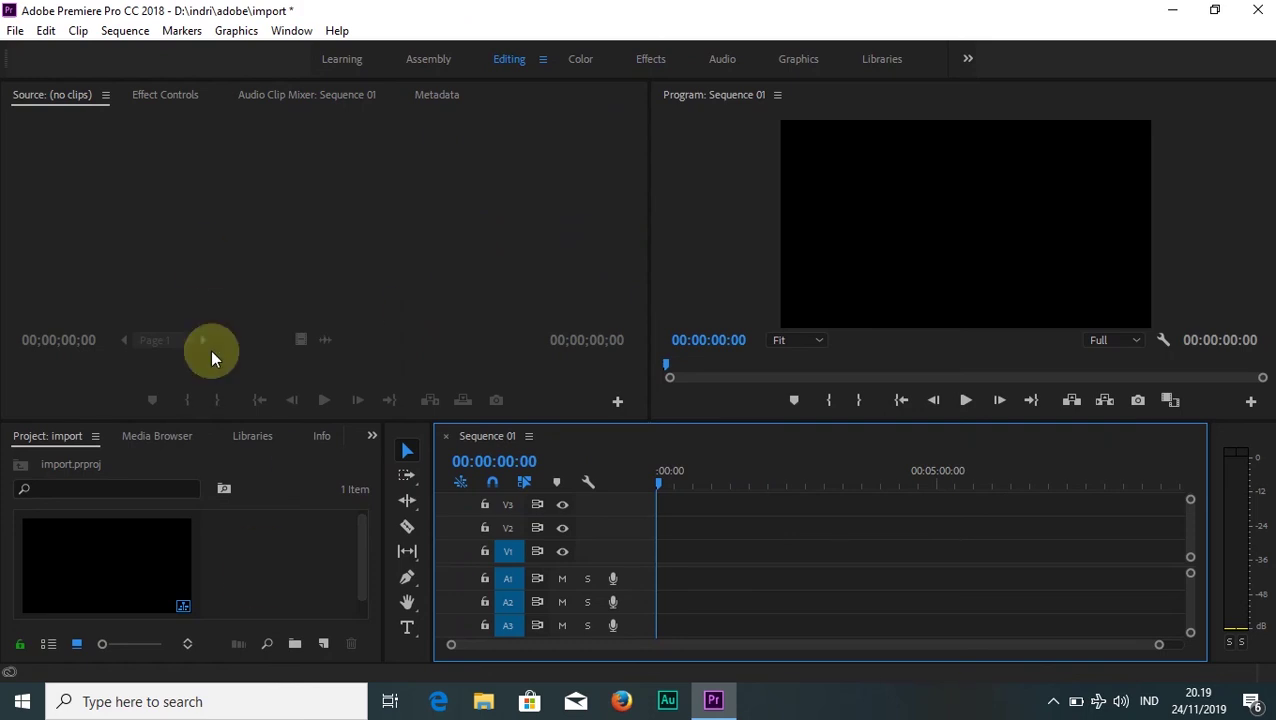
{"action": "left_click", "coordinate": [15, 31]}
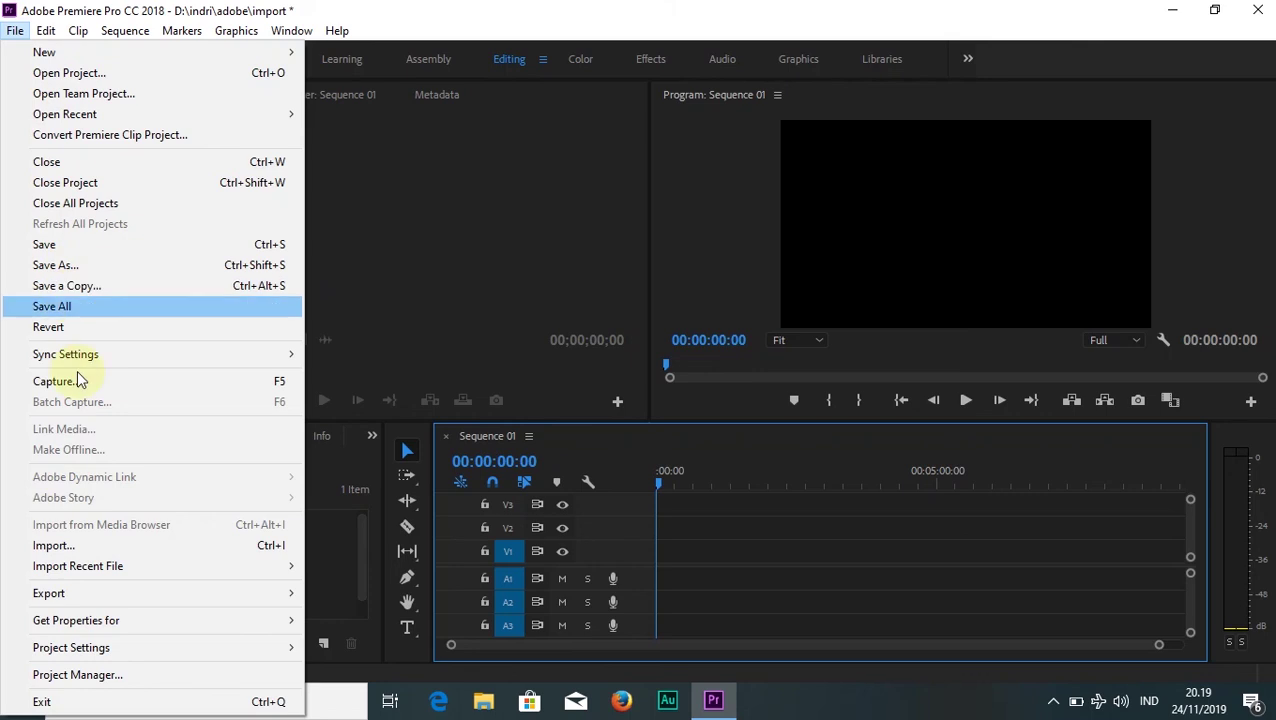
{"action": "left_click", "coordinate": [146, 550]}
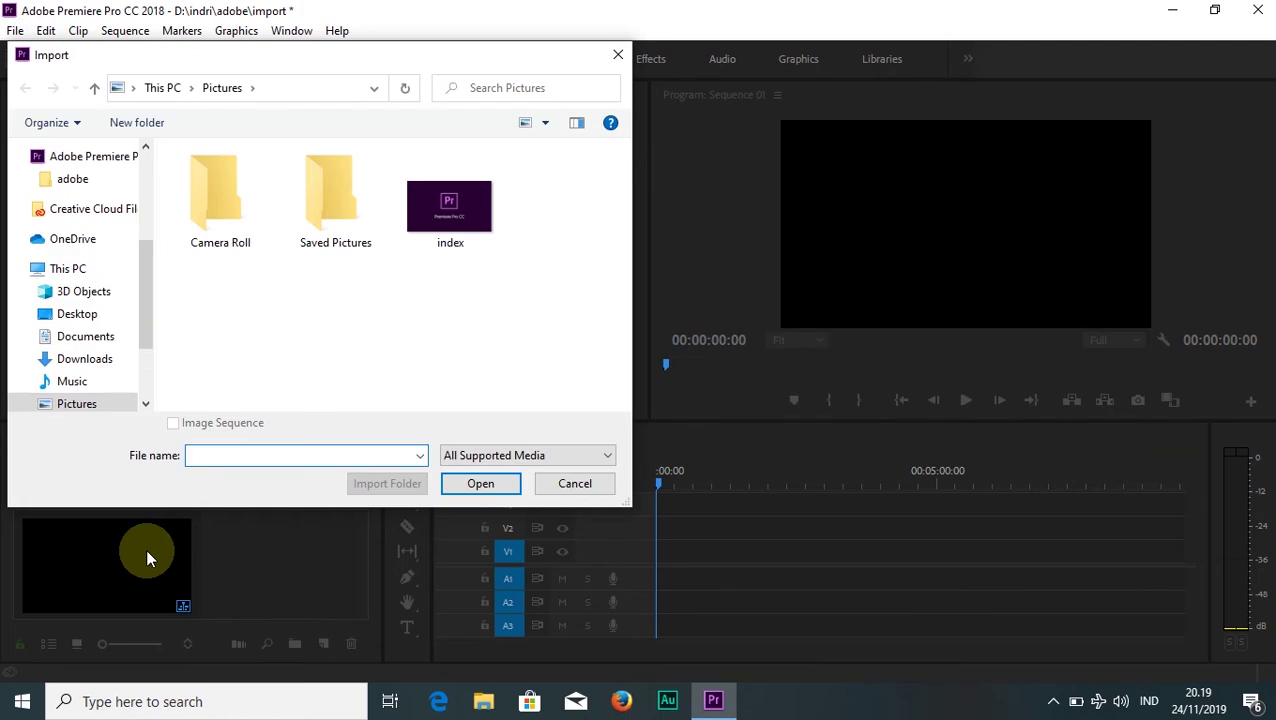
{"action": "scroll", "coordinate": [148, 379], "scroll_direction": "down", "scroll_amount": 2}
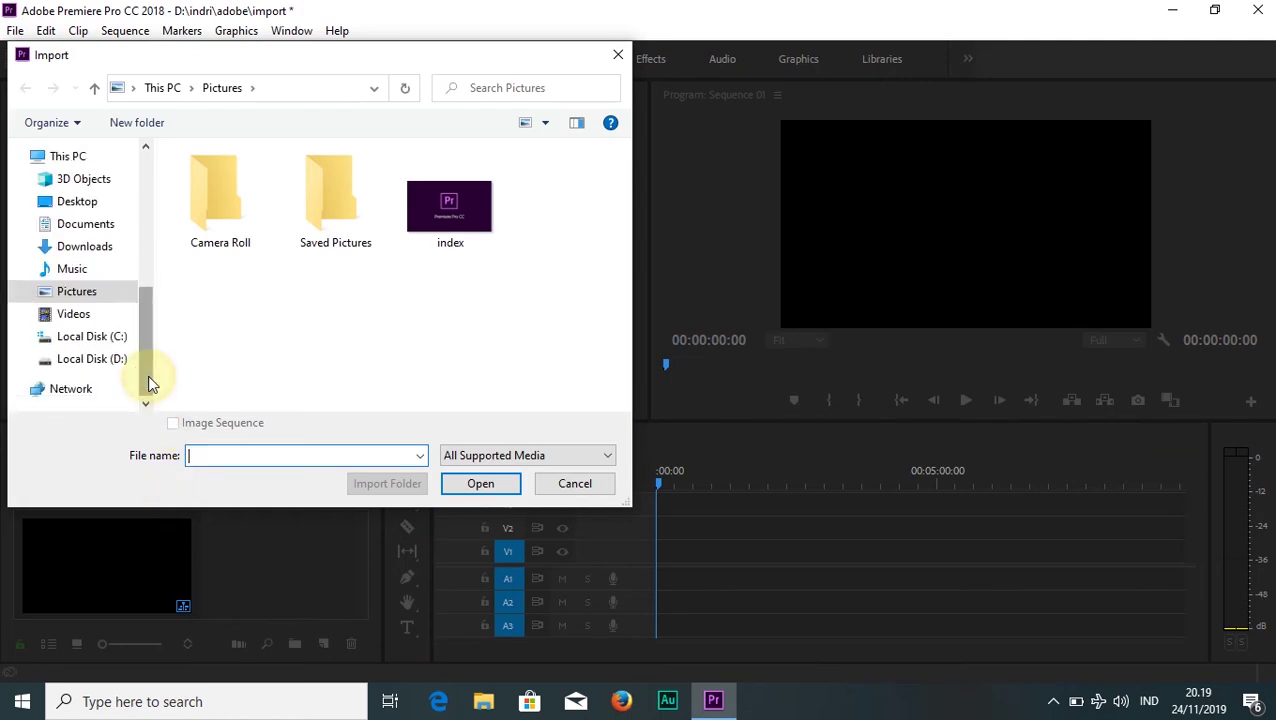
{"action": "left_click", "coordinate": [116, 361]}
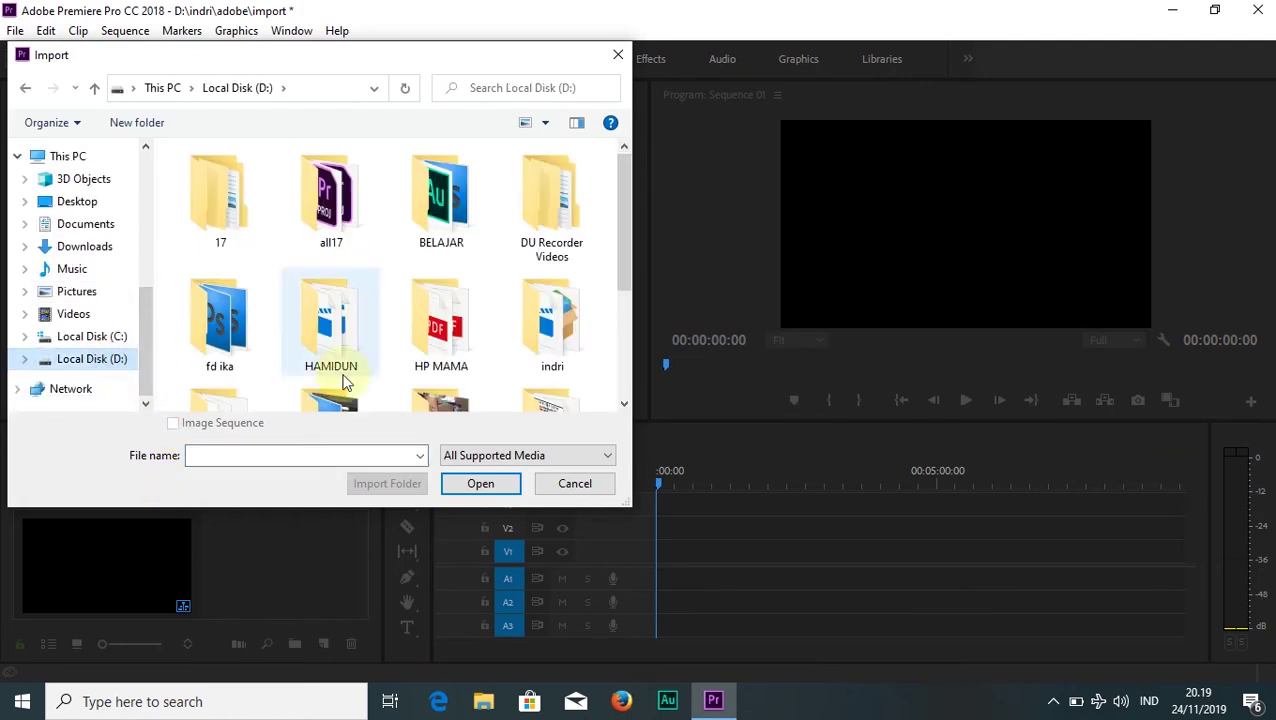
{"action": "left_click_drag", "start_coordinate": [617, 262], "coordinate": [624, 360]}
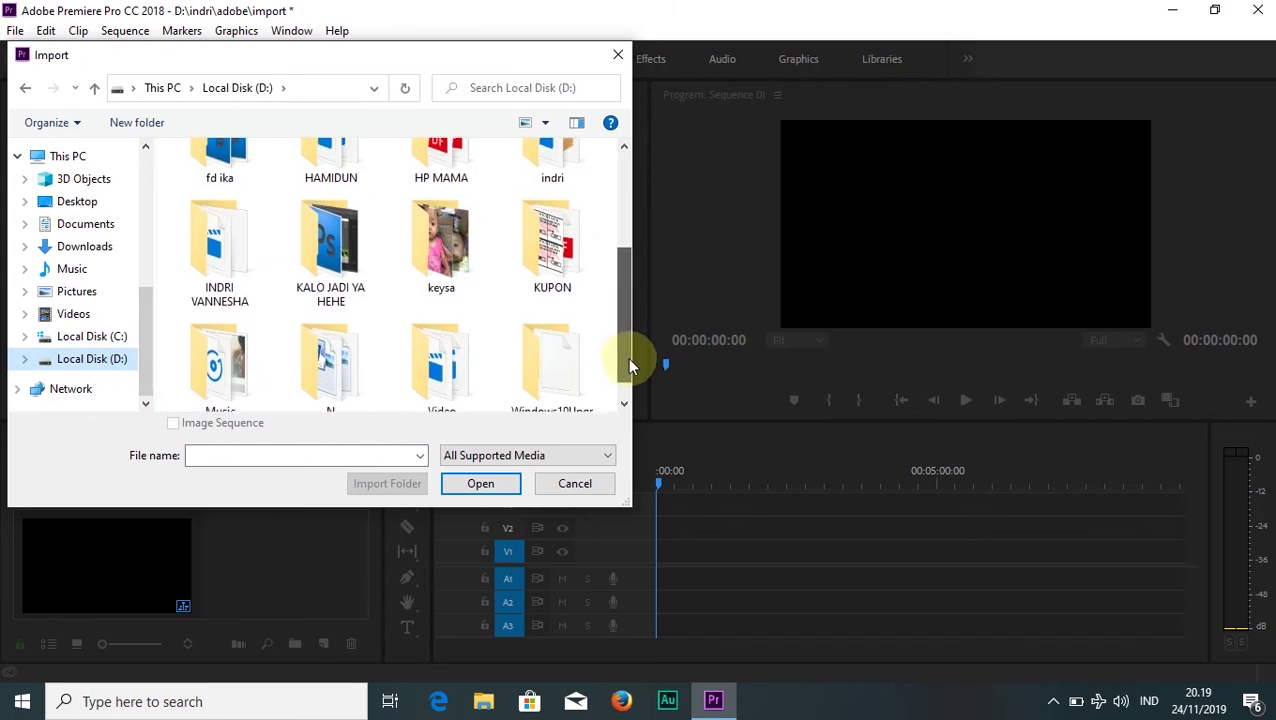
{"action": "double_click", "coordinate": [462, 376]}
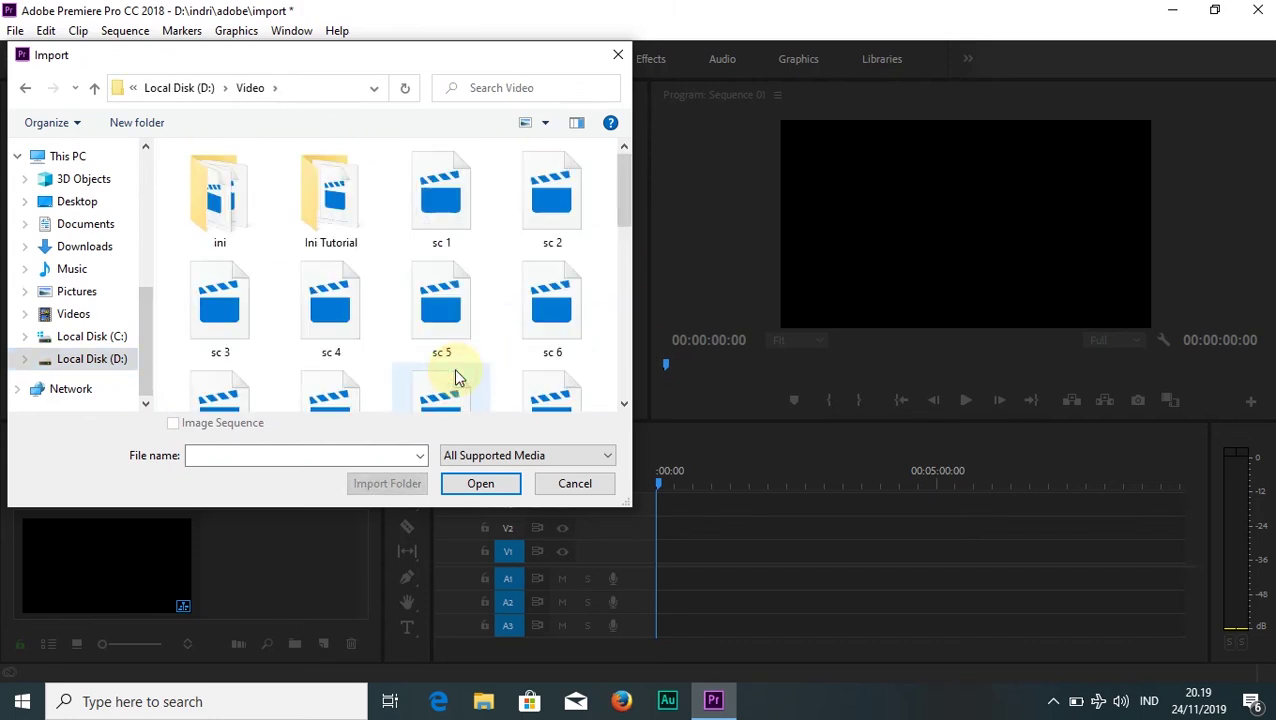
{"action": "left_click", "coordinate": [462, 215]}
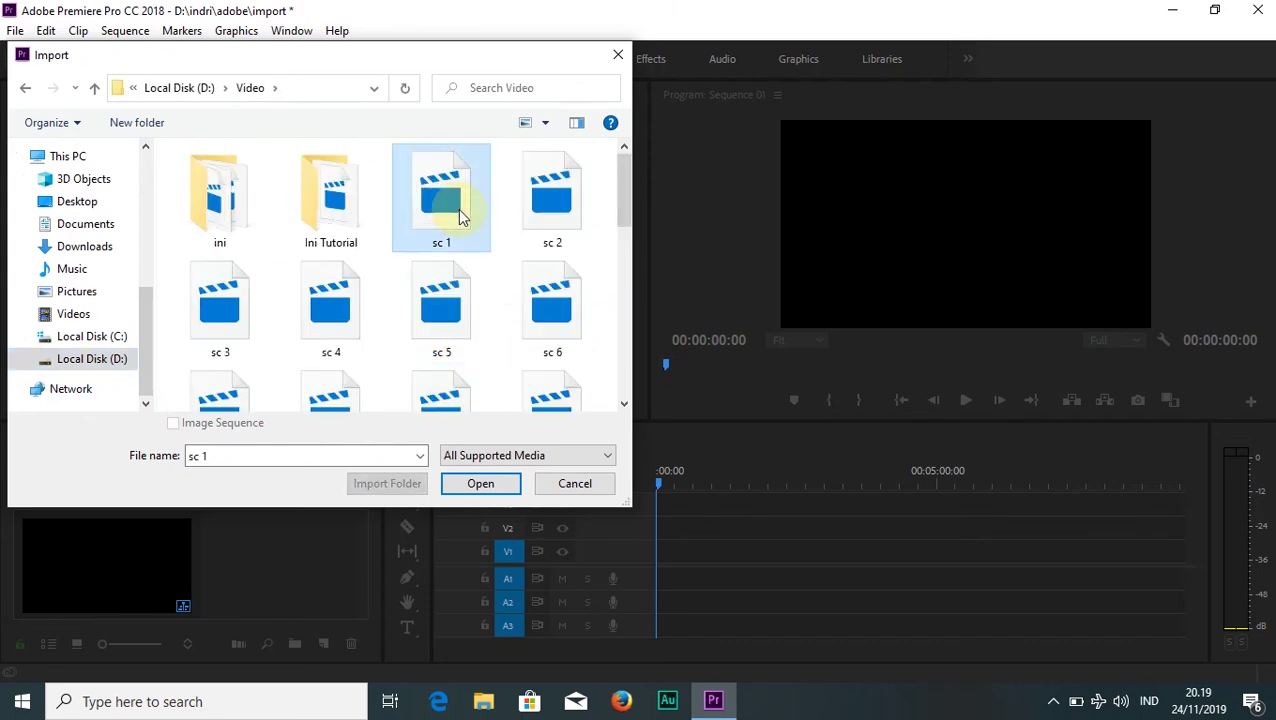
{"action": "left_click", "coordinate": [462, 484]}
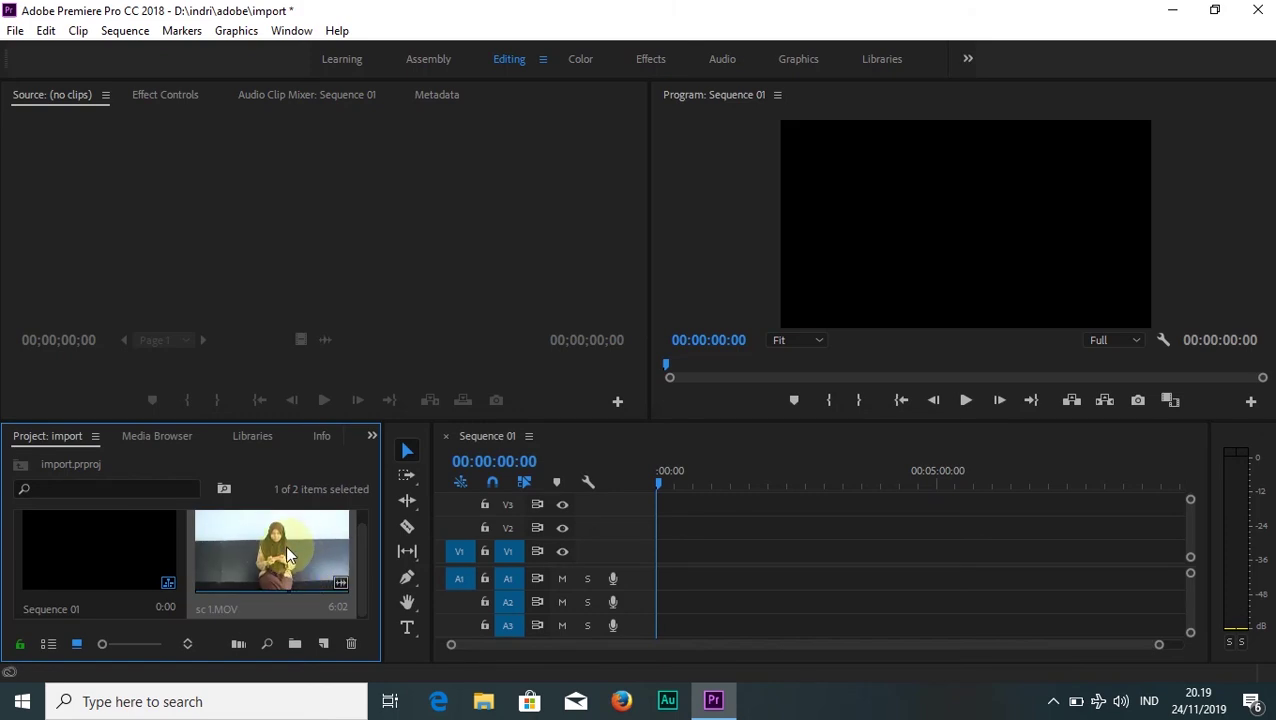
Place sc 1.MOV at the start of V1/A1, keeping existing sequence settings, and play it back.
{"action": "left_click", "coordinate": [287, 553]}
{"action": "double_click", "coordinate": [287, 553]}
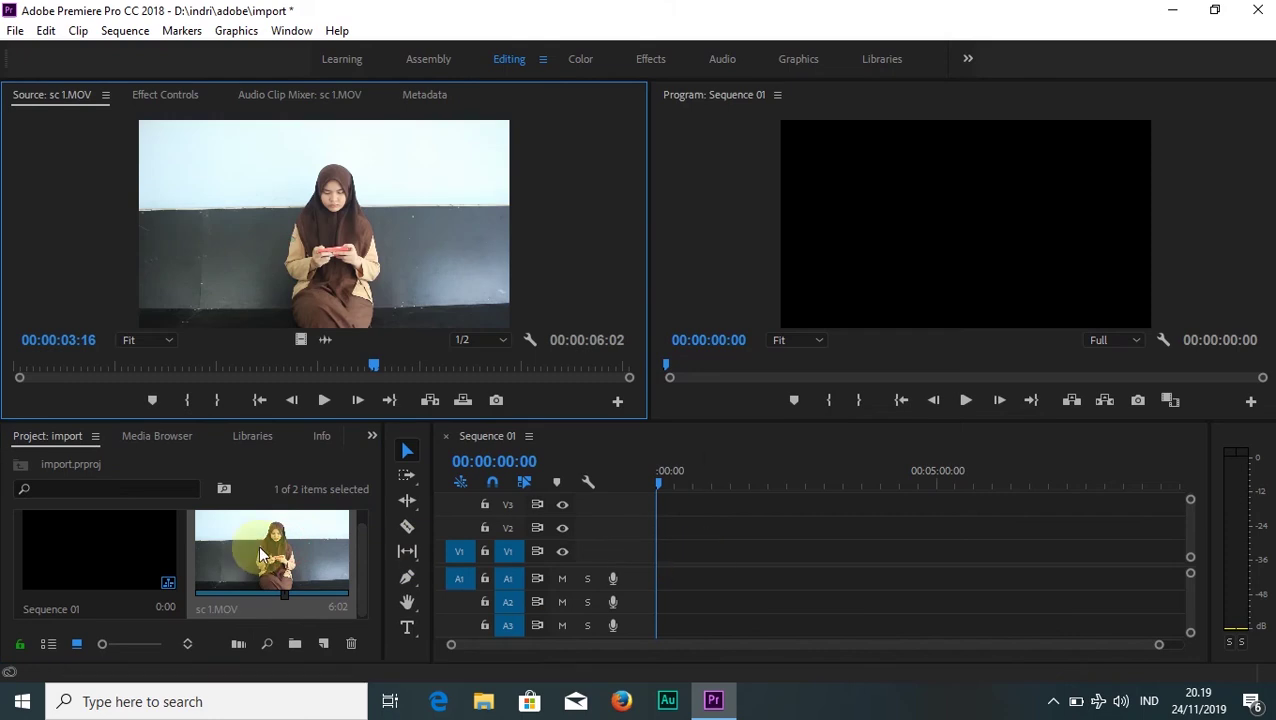
{"action": "left_click_drag", "start_coordinate": [260, 555], "coordinate": [661, 576]}
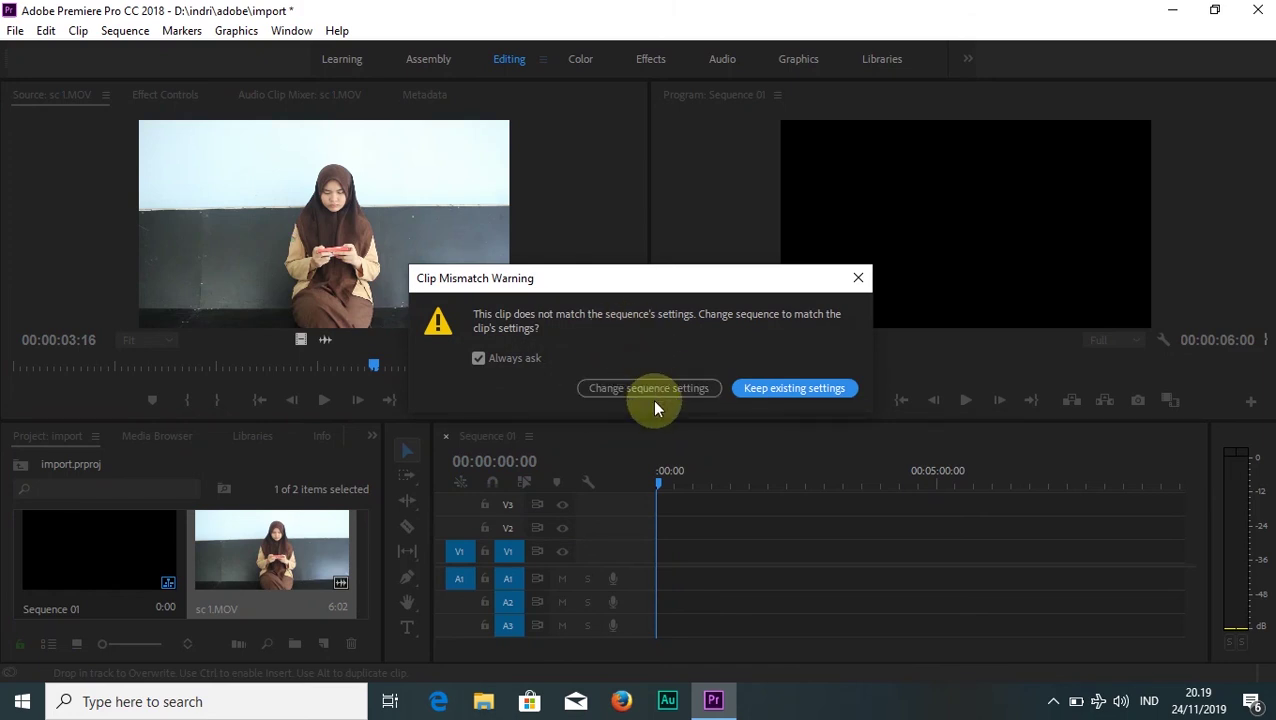
{"action": "left_click", "coordinate": [779, 390]}
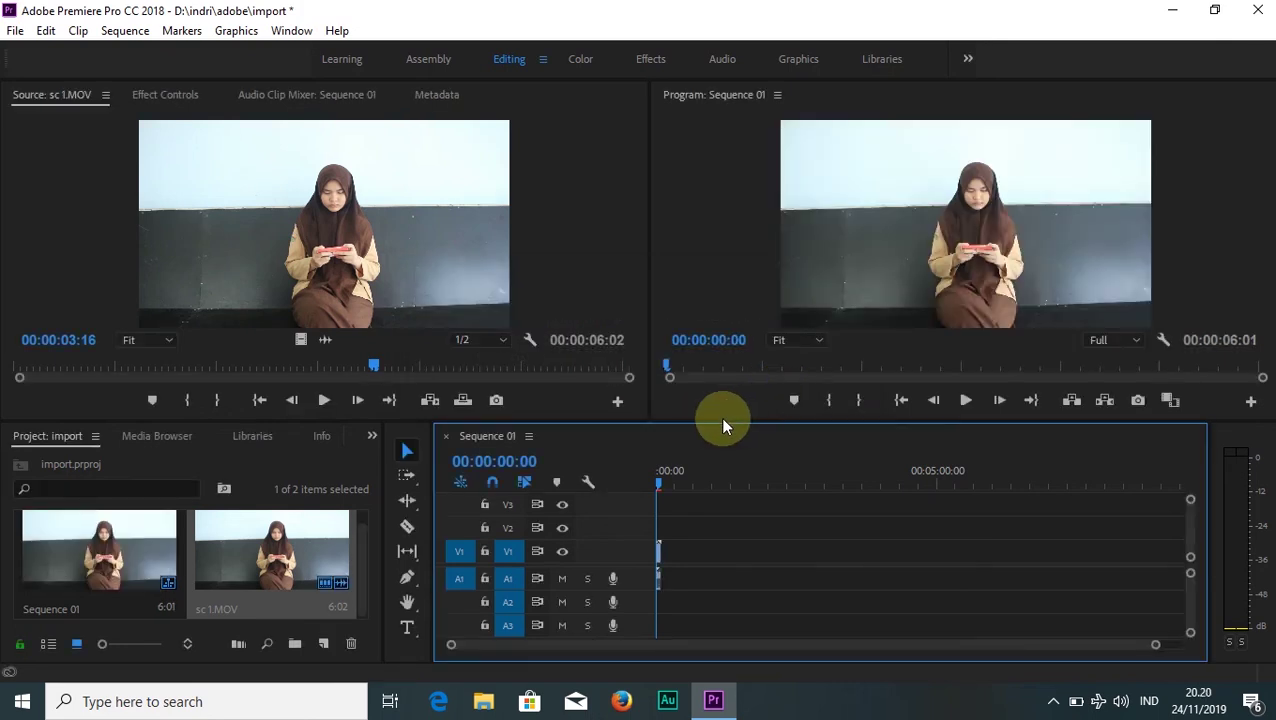
{"action": "key", "text": "space"}
{"action": "key", "text": "space"}
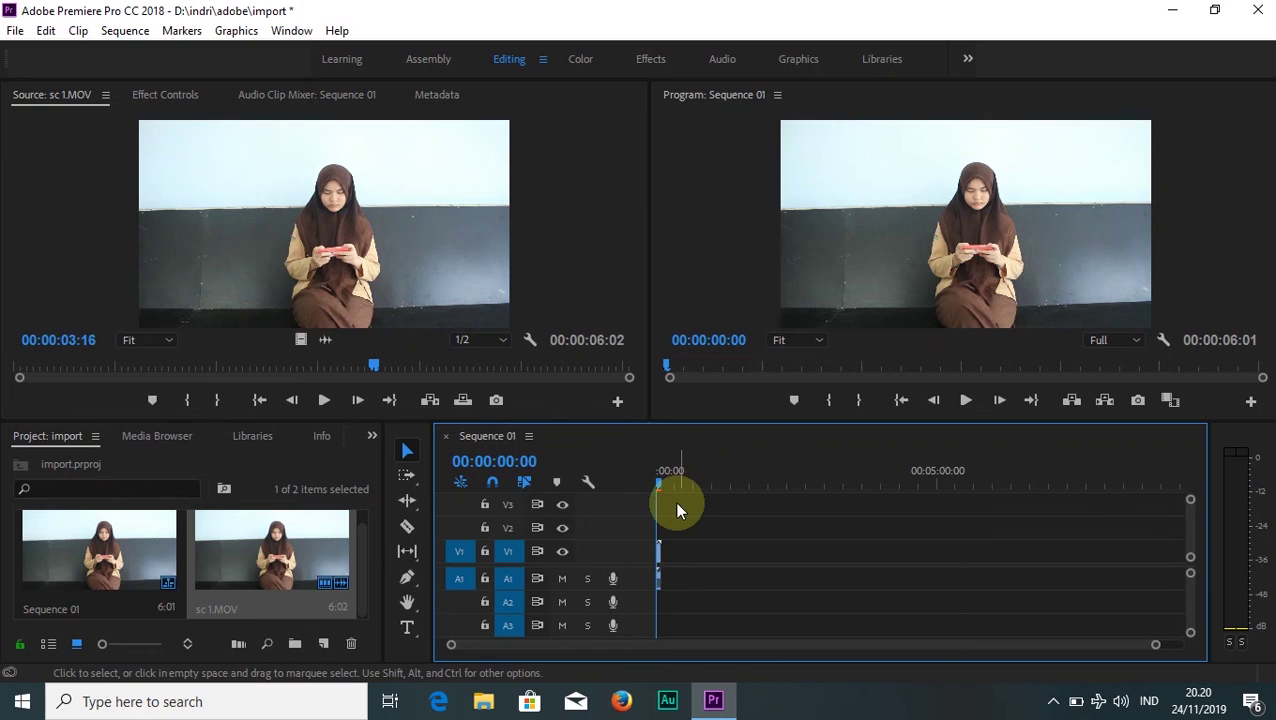
{"action": "left_click_drag", "start_coordinate": [655, 480], "coordinate": [656, 489]}
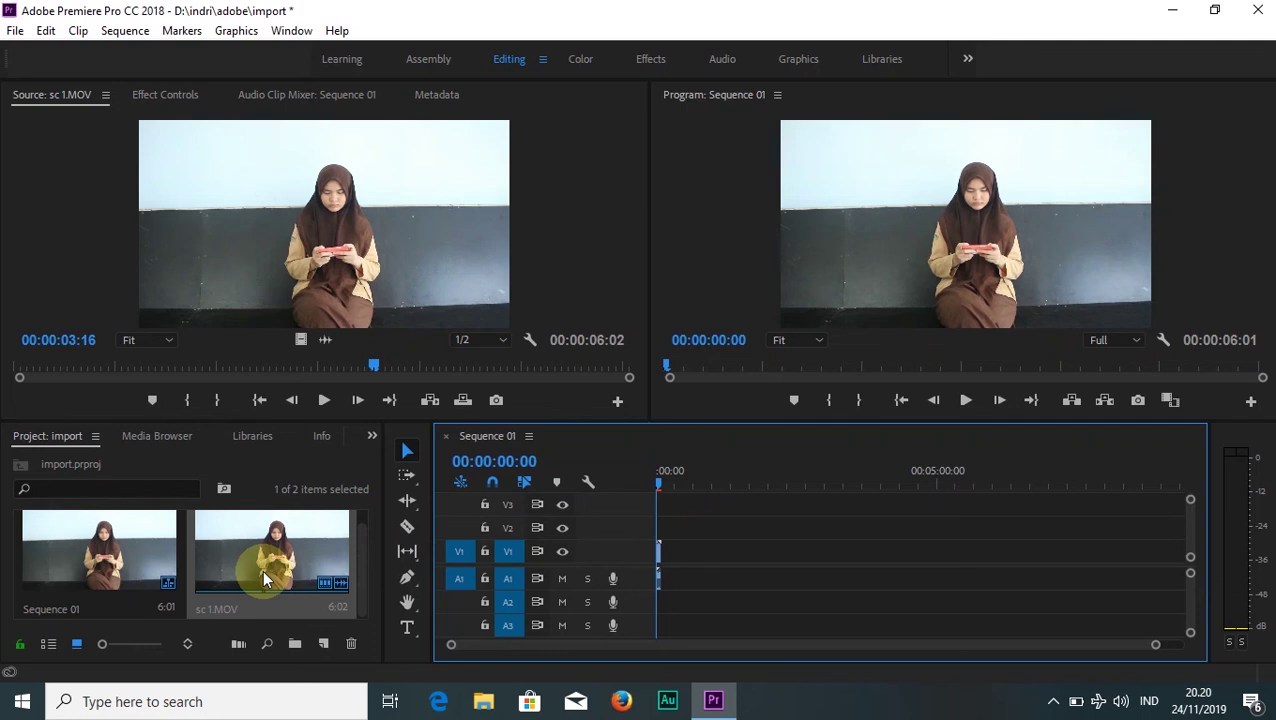
Drag sc 2 from D:\Video in File Explorer into Premiere's Project panel.
{"action": "left_click", "coordinate": [484, 703]}
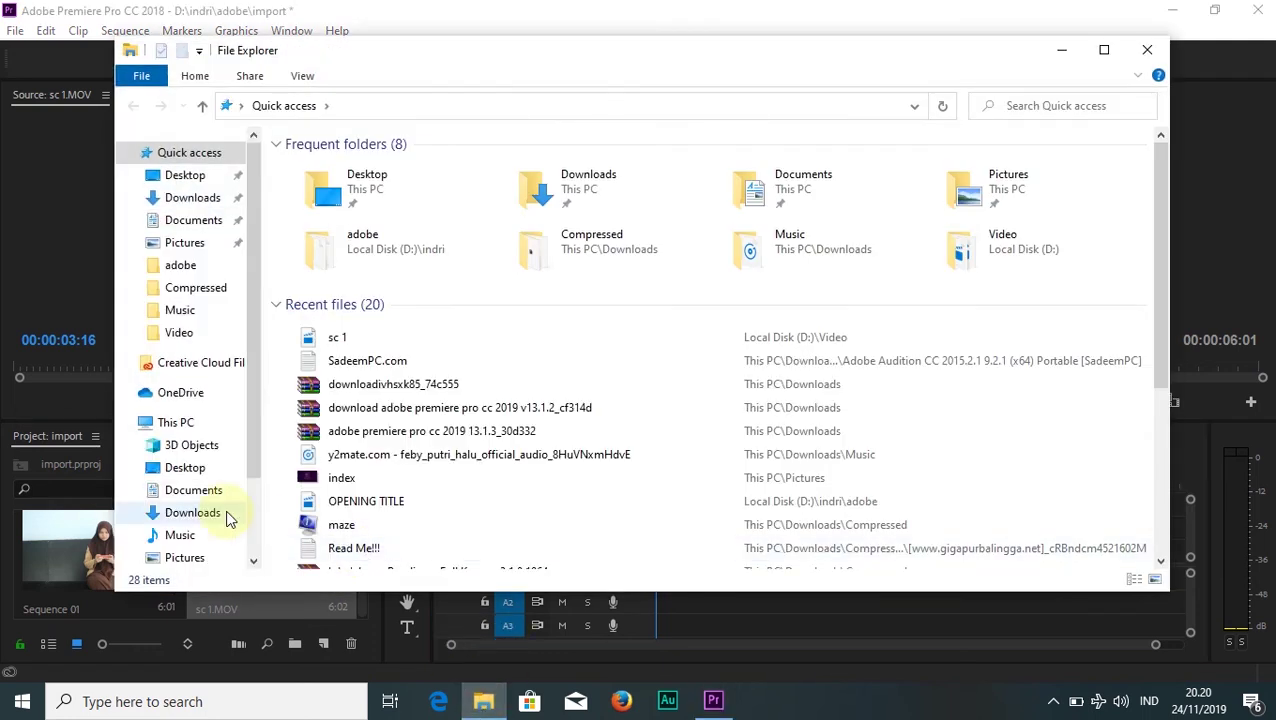
{"action": "scroll", "coordinate": [248, 530], "scroll_direction": "down", "scroll_amount": 2}
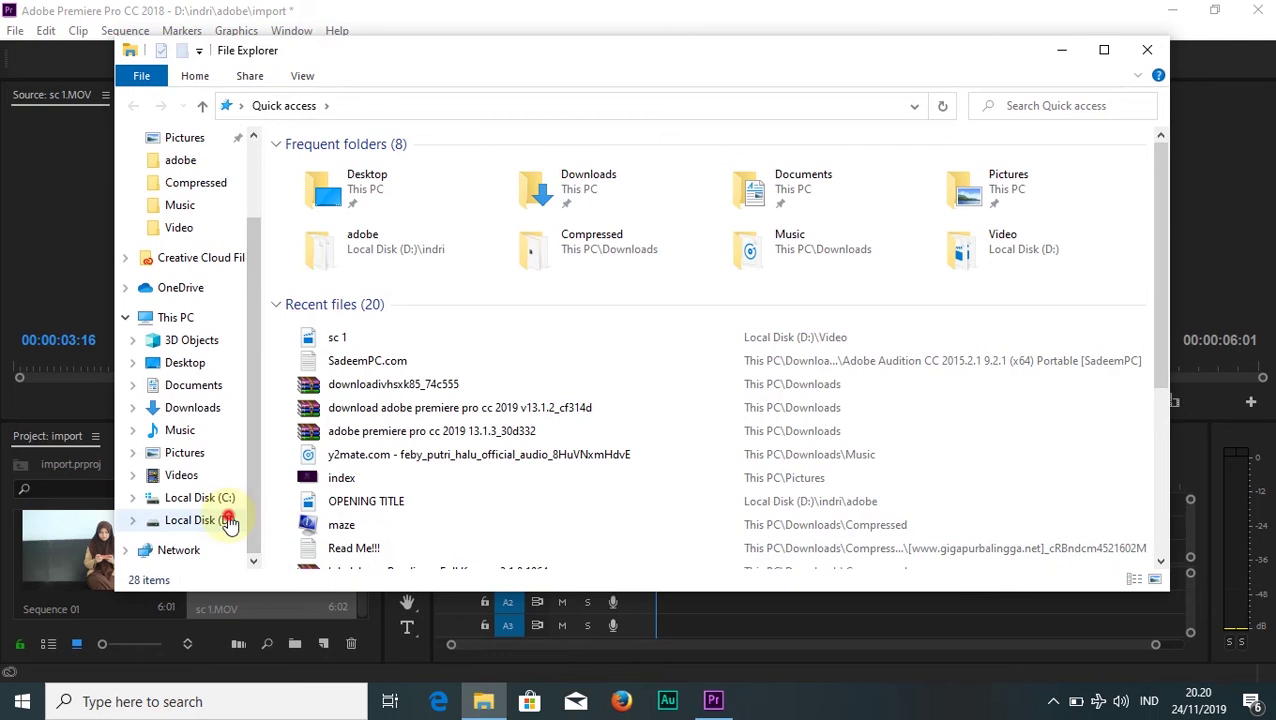
{"action": "left_click", "coordinate": [227, 520]}
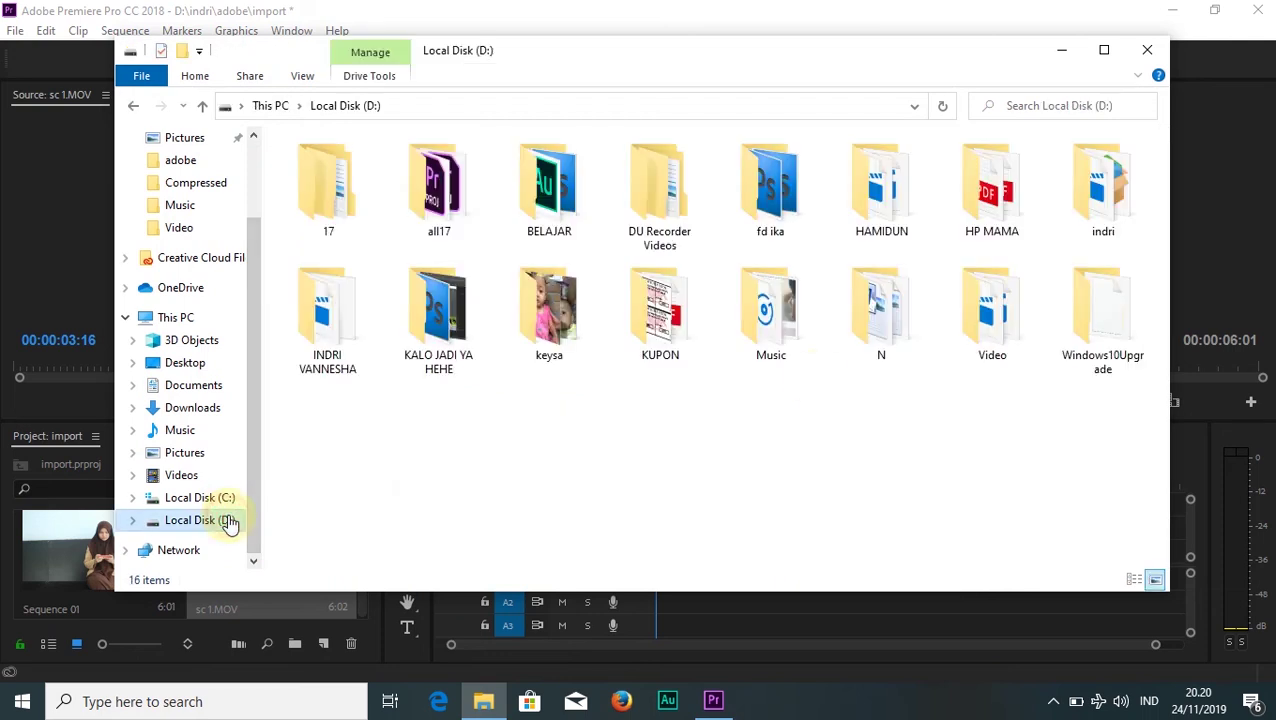
{"action": "double_click", "coordinate": [1003, 316]}
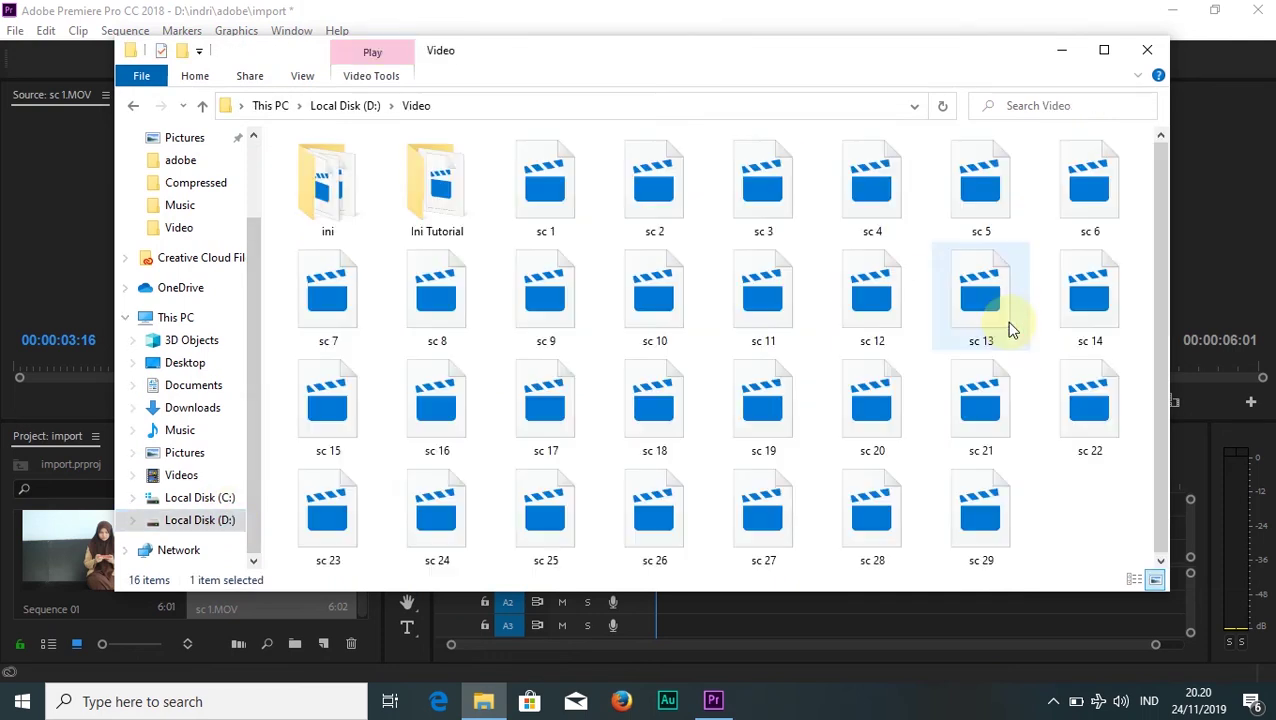
{"action": "left_click", "coordinate": [648, 190]}
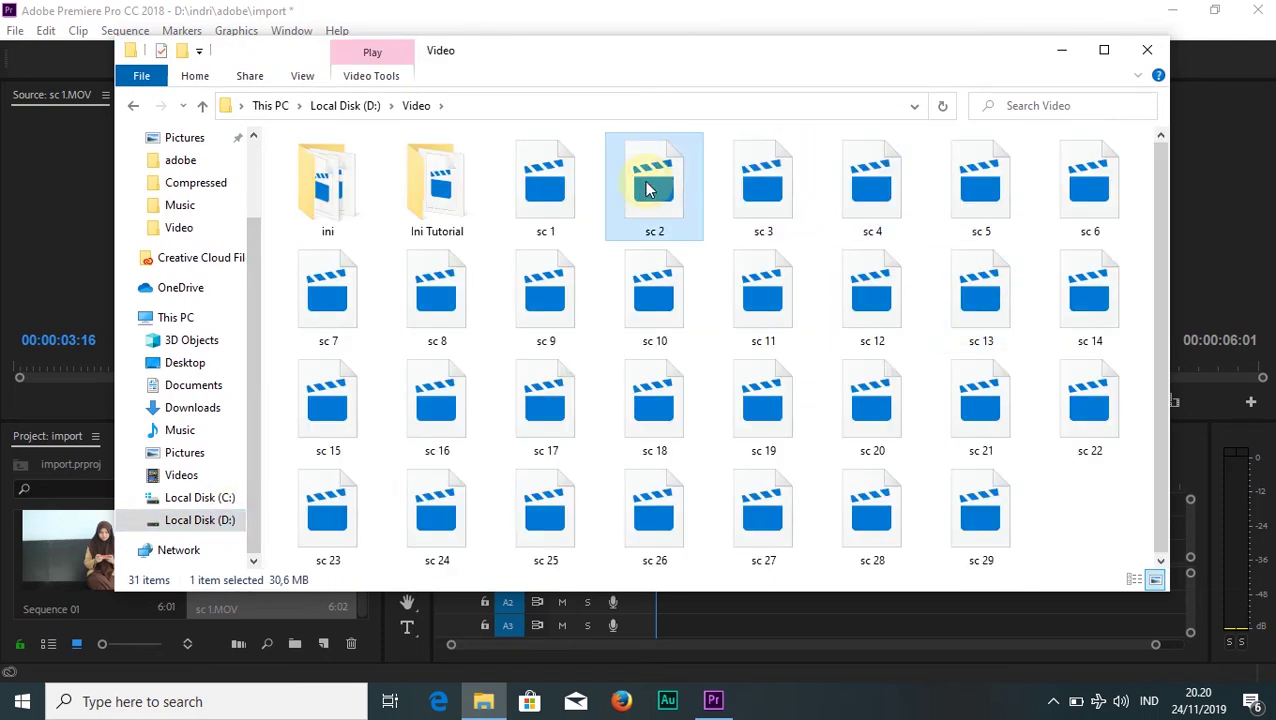
{"action": "mouse_move", "coordinate": [648, 190]}
{"action": "left_mouse_down"}
{"action": "mouse_move", "coordinate": [307, 615]}
{"action": "mouse_move", "coordinate": [320, 622]}
{"action": "left_mouse_up"}
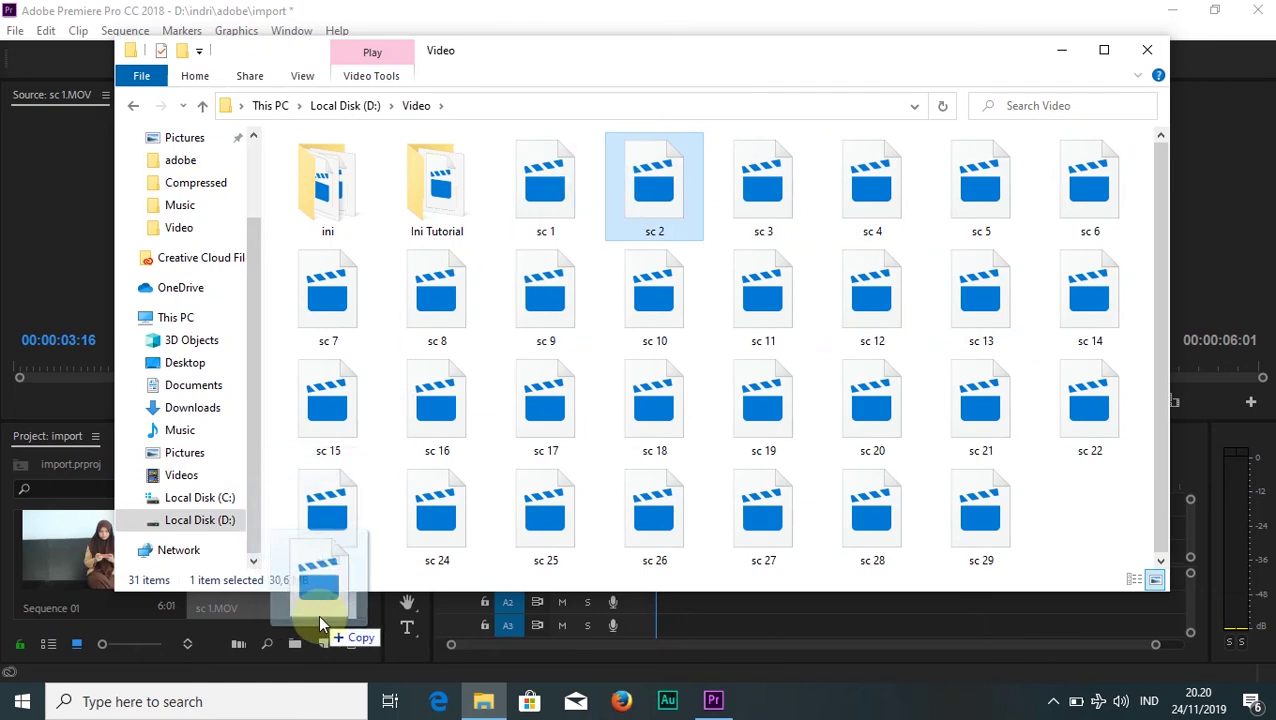
{"action": "left_click_drag", "start_coordinate": [320, 622], "coordinate": [48, 600]}
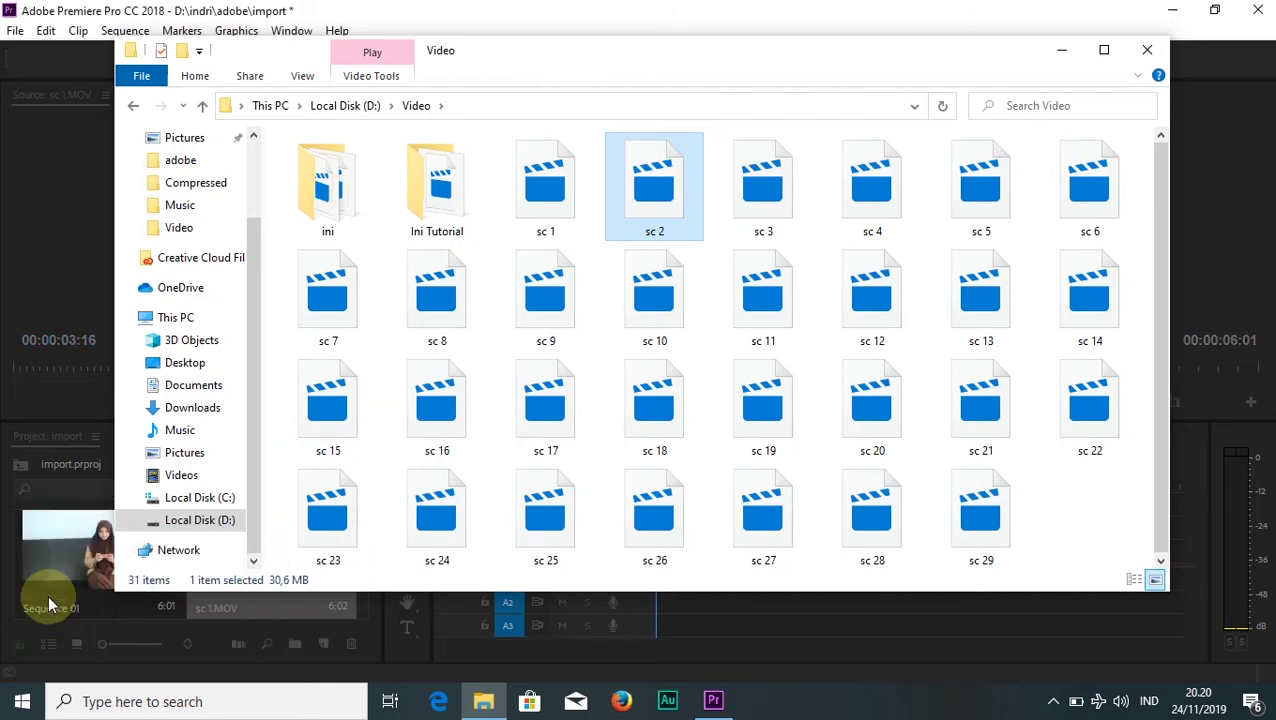
{"action": "left_click", "coordinate": [48, 598]}
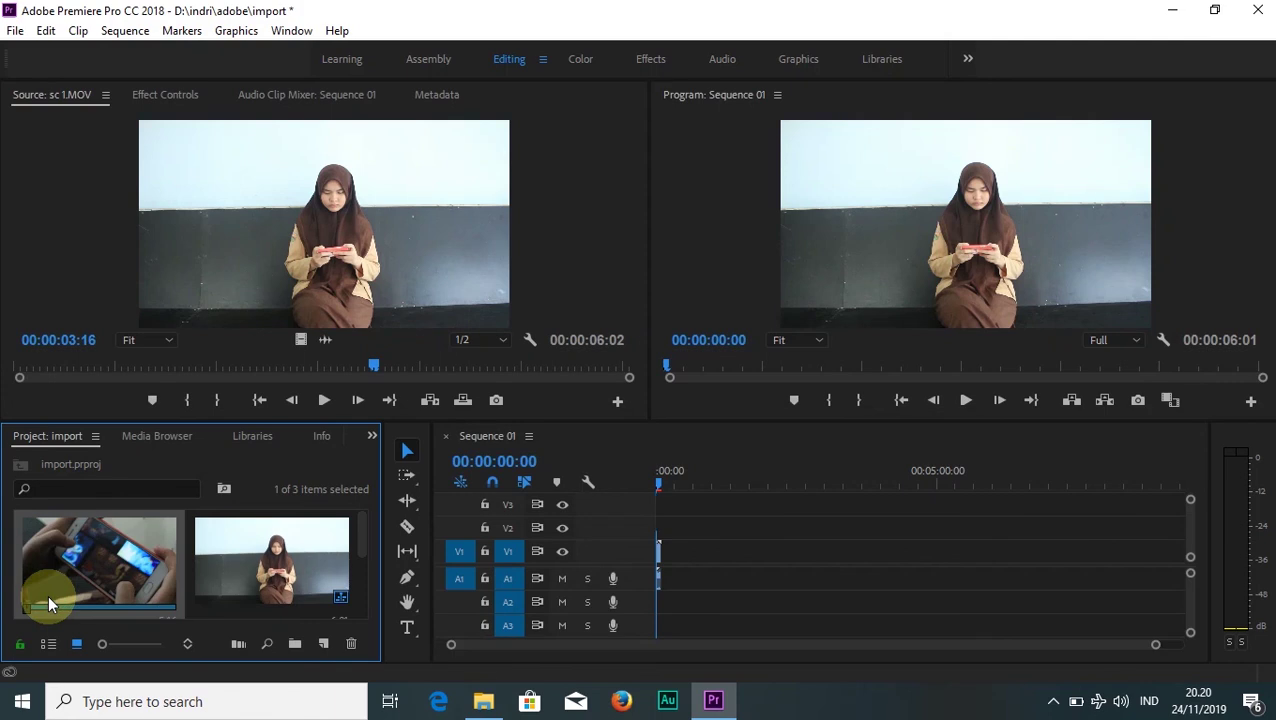
Add sc 2.MOV to the timeline after sc 1 and scrub to preview it.
{"action": "scroll", "coordinate": [364, 551], "scroll_direction": "down", "scroll_amount": 1}
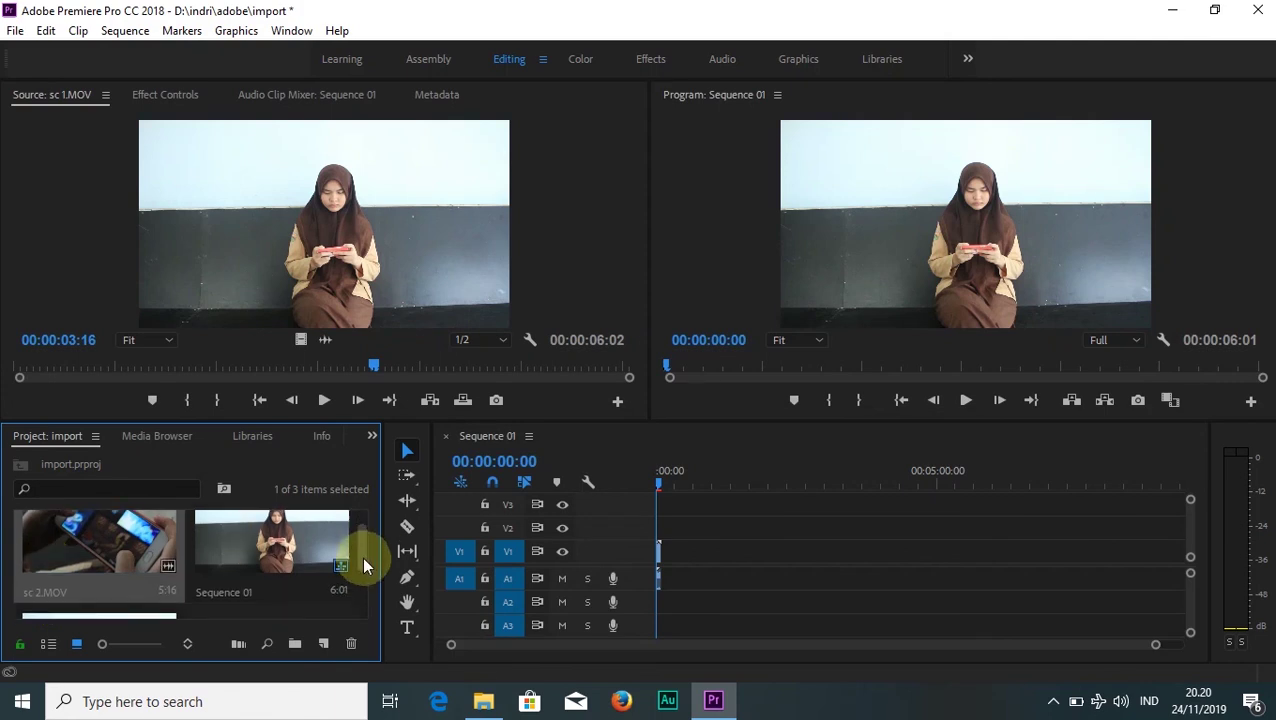
{"action": "left_click", "coordinate": [112, 552]}
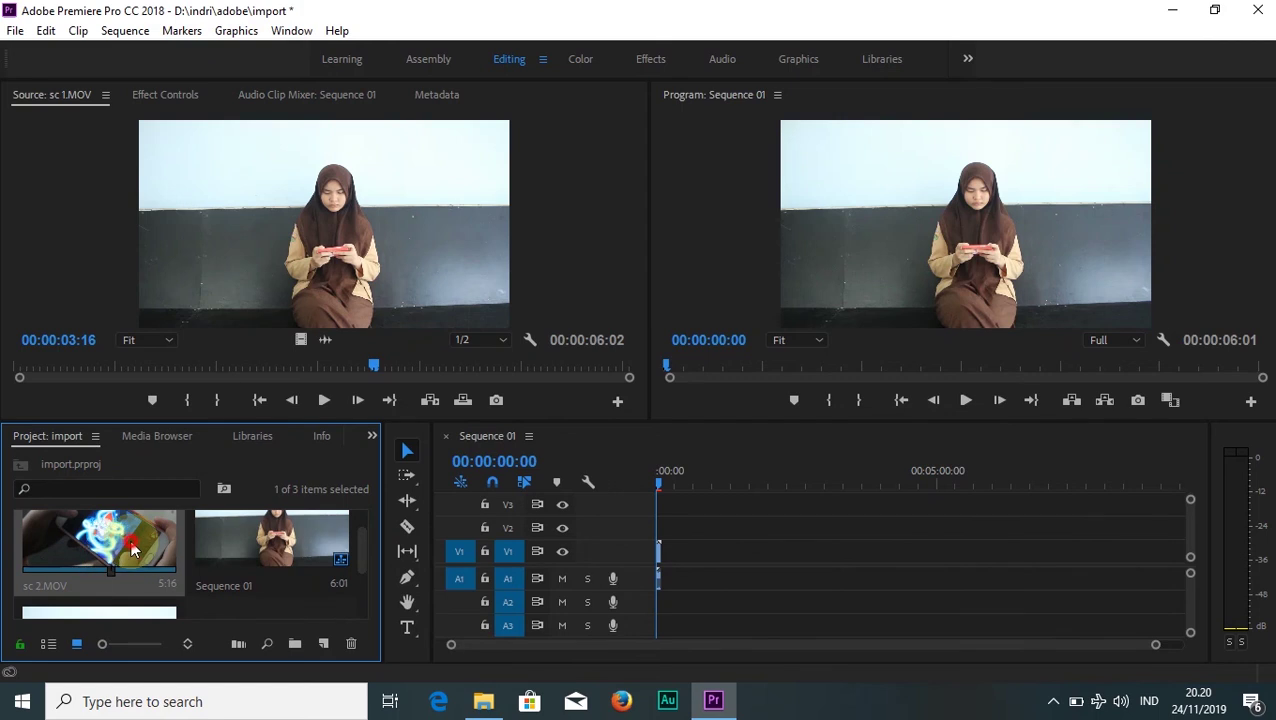
{"action": "mouse_move", "coordinate": [112, 555]}
{"action": "left_mouse_down"}
{"action": "mouse_move", "coordinate": [284, 232]}
{"action": "mouse_move", "coordinate": [684, 558]}
{"action": "mouse_move", "coordinate": [664, 553]}
{"action": "left_mouse_up"}
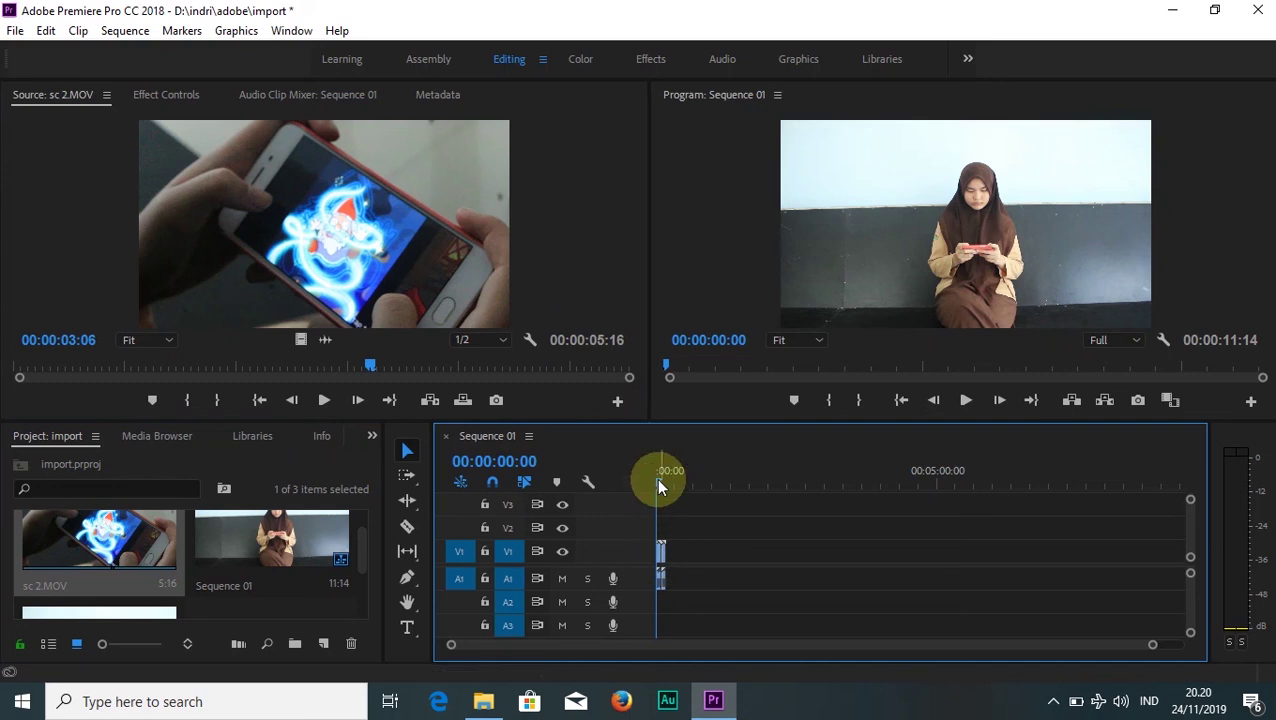
{"action": "left_click_drag", "start_coordinate": [656, 478], "coordinate": [662, 479]}
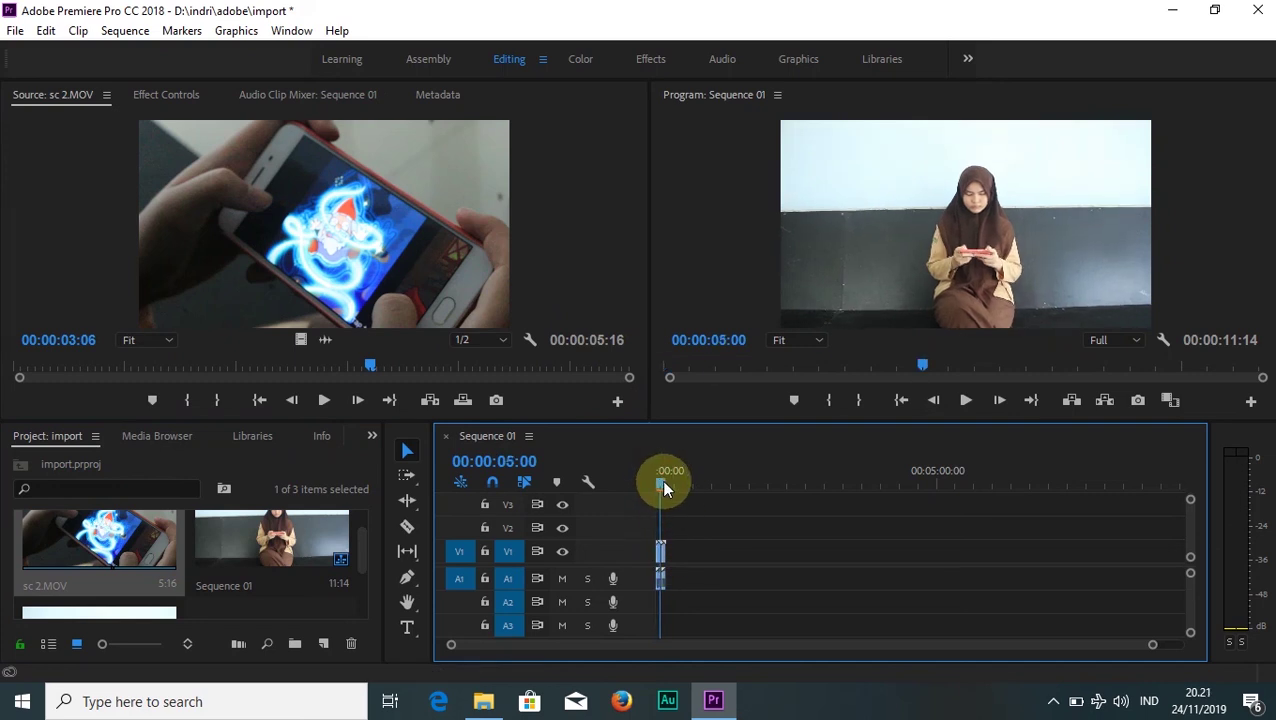